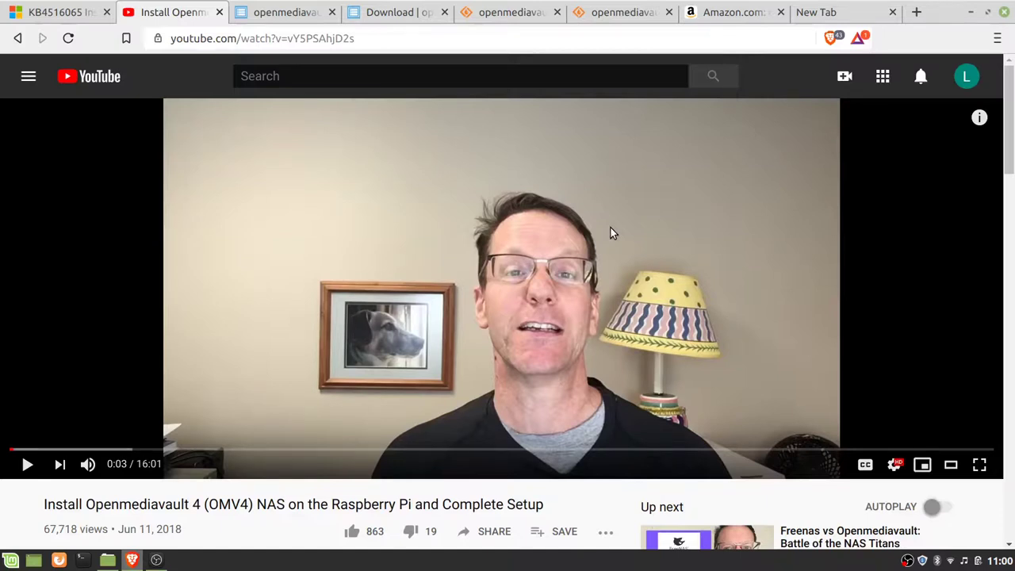
# Step: Minimize the browser showing the OMV4 Raspberry Pi video to reveal the shared folders
pyautogui.click(971, 12)
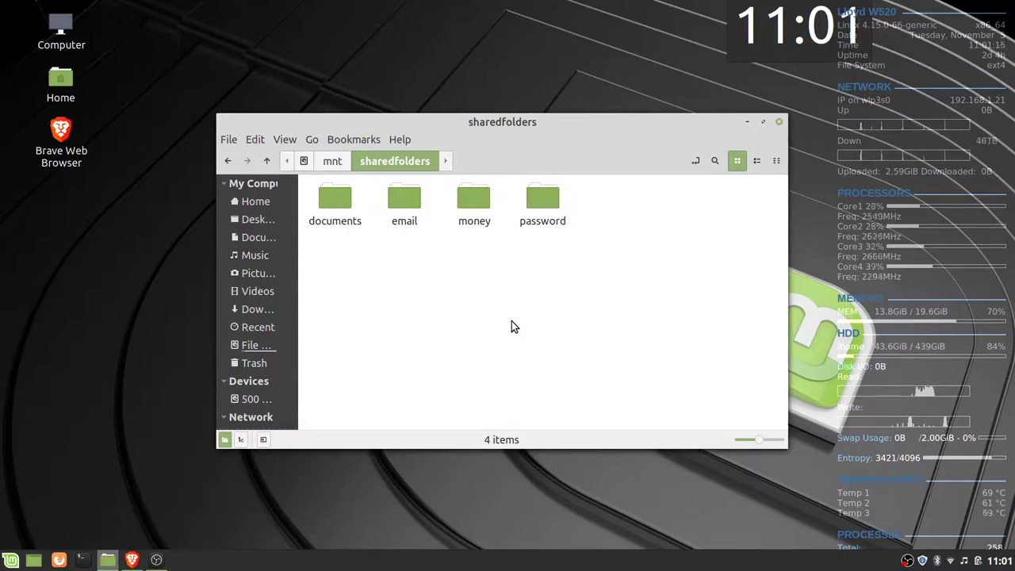
# Step: Restore Brave from the taskbar so the OMV4 NAS video at 0:03 is in front
pyautogui.click(135, 560)
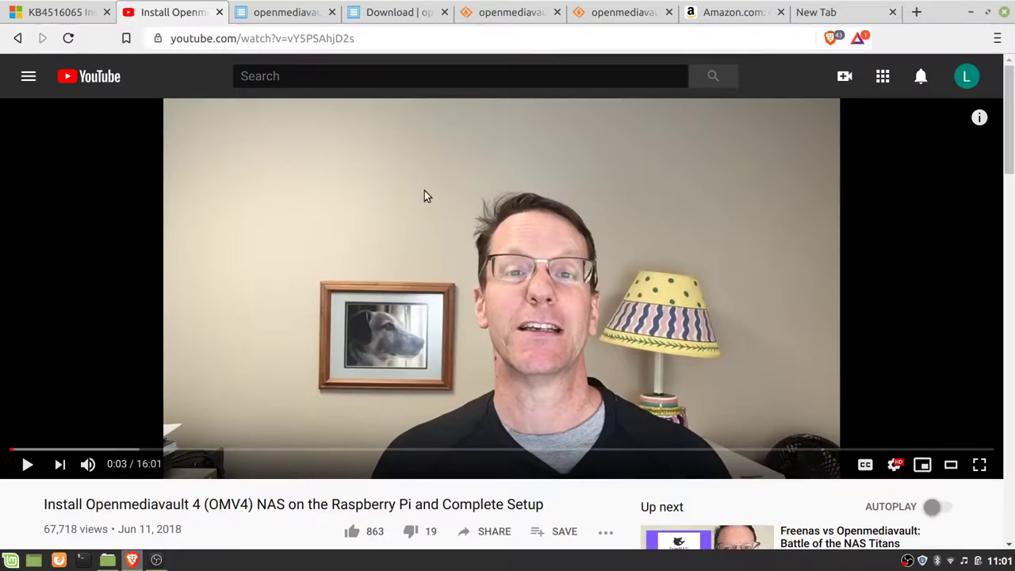
# Step: View the $84.99 CanaKit Raspberry Pi 4 4GB kit on Amazon, then minimize the browser
pyautogui.click(734, 16)
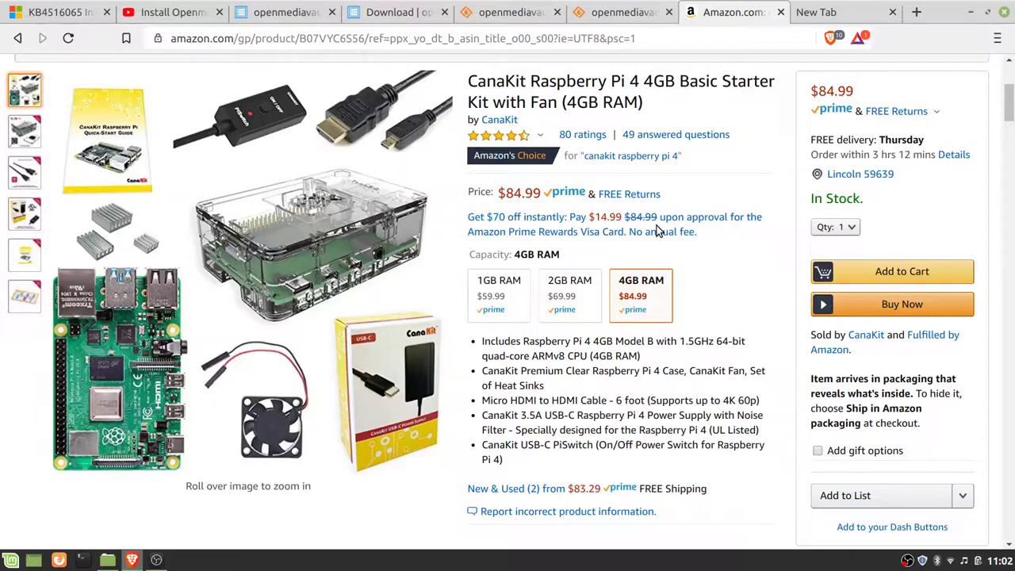
pyautogui.click(971, 13)
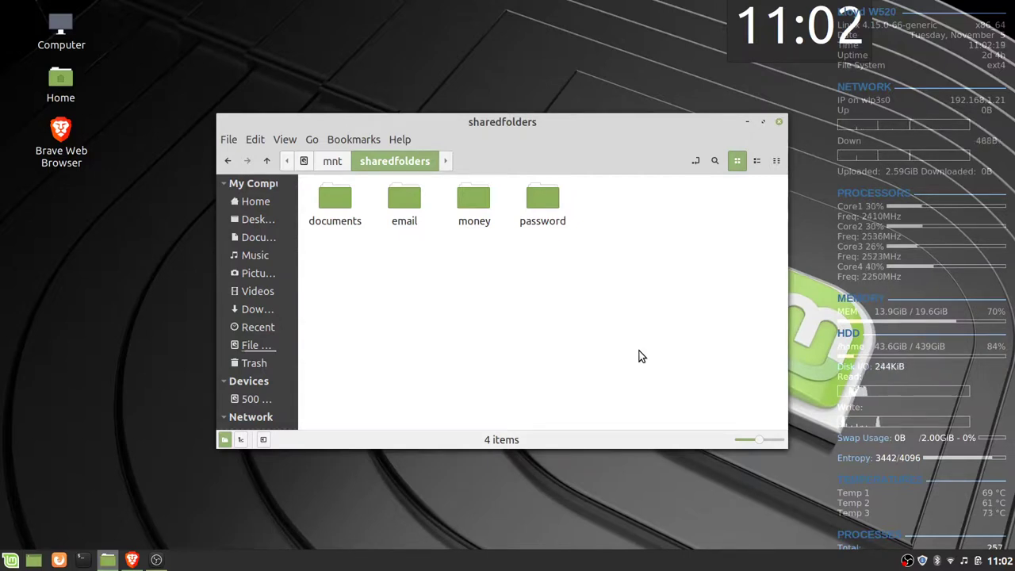
pyautogui.moveTo(132, 559)
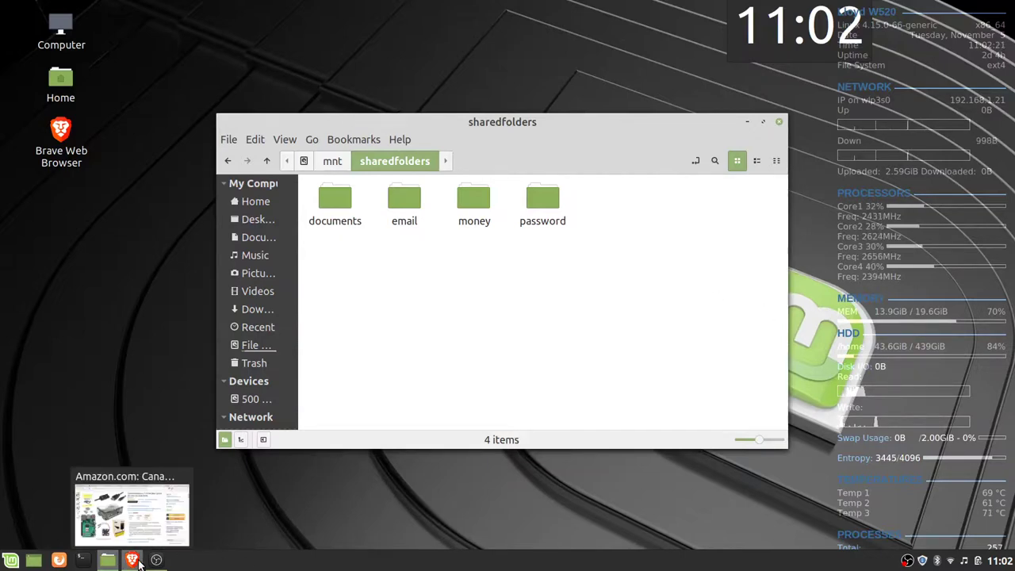
pyautogui.click(159, 508)
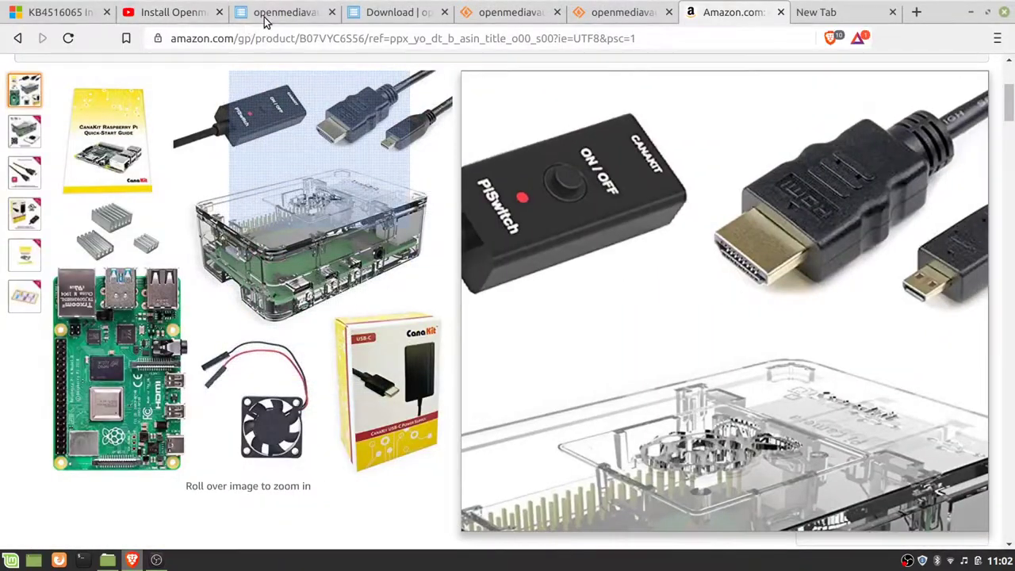
# Step: Go through the openmediavault home and Download pages to the SourceForge files list
pyautogui.click(265, 19)
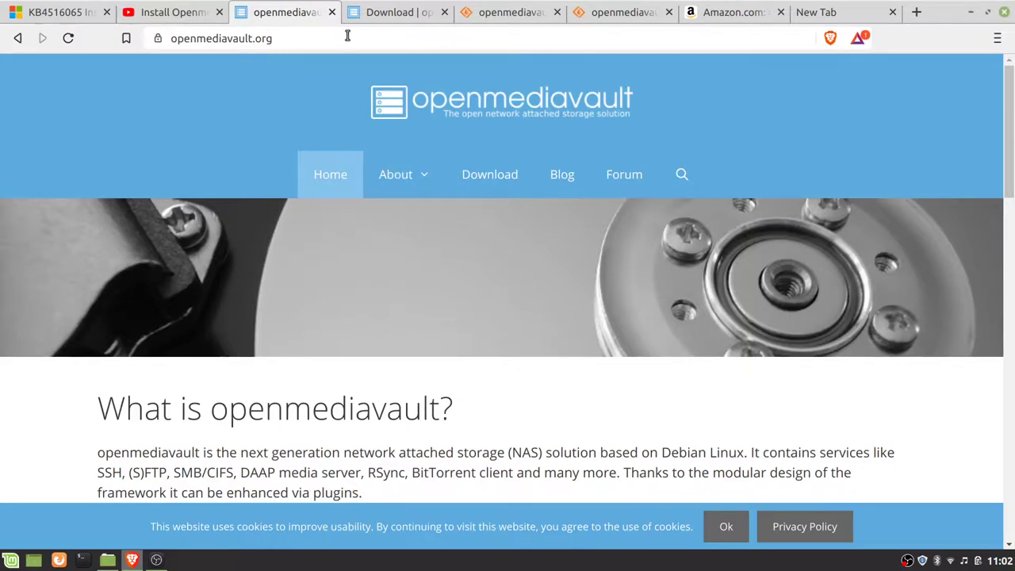
pyautogui.click(409, 20)
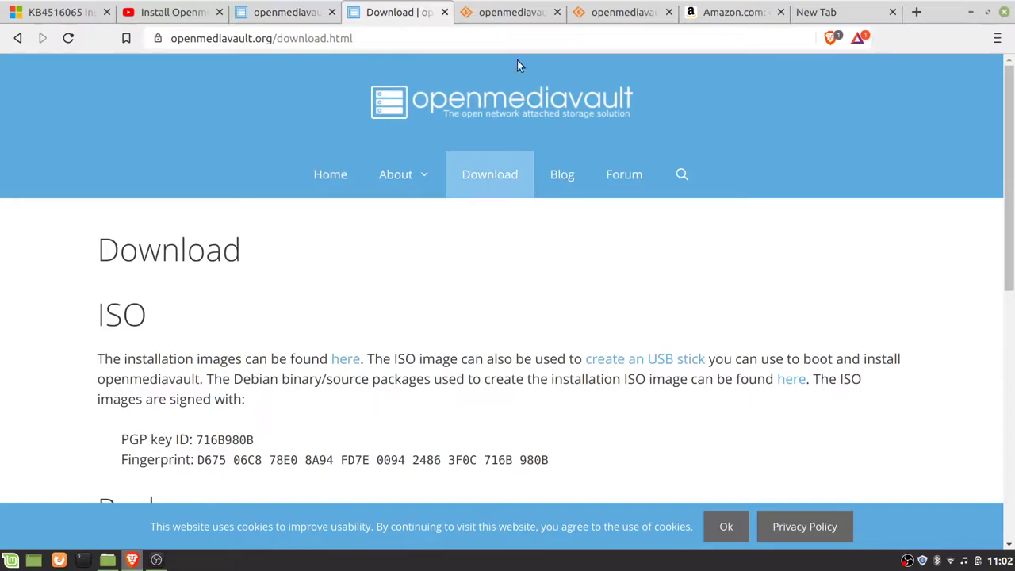
pyautogui.click(520, 16)
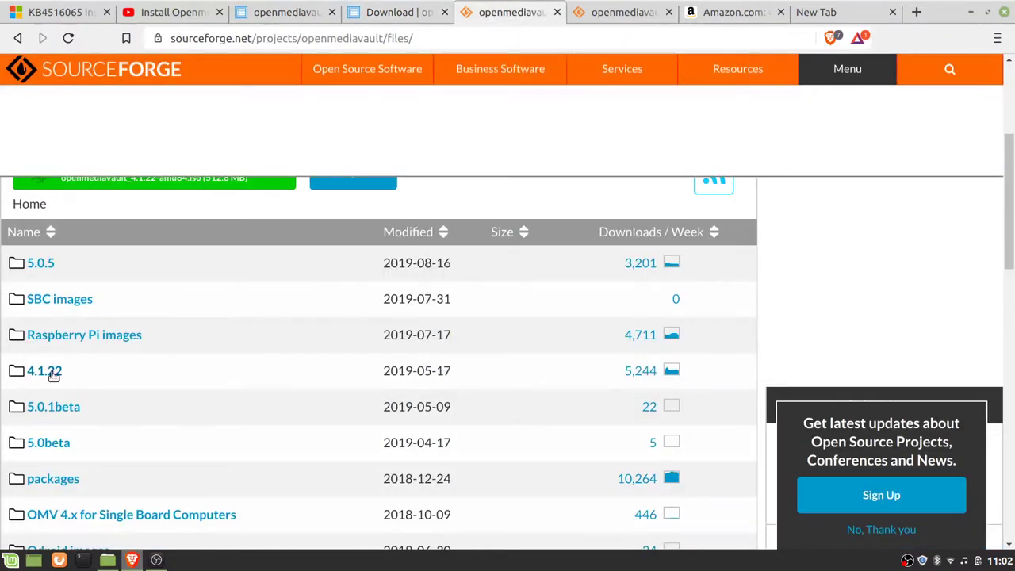
# Step: Review the Raspberry Pi images files and readme, revisit the Amazon kit, then minimize Brave
pyautogui.click(626, 24)
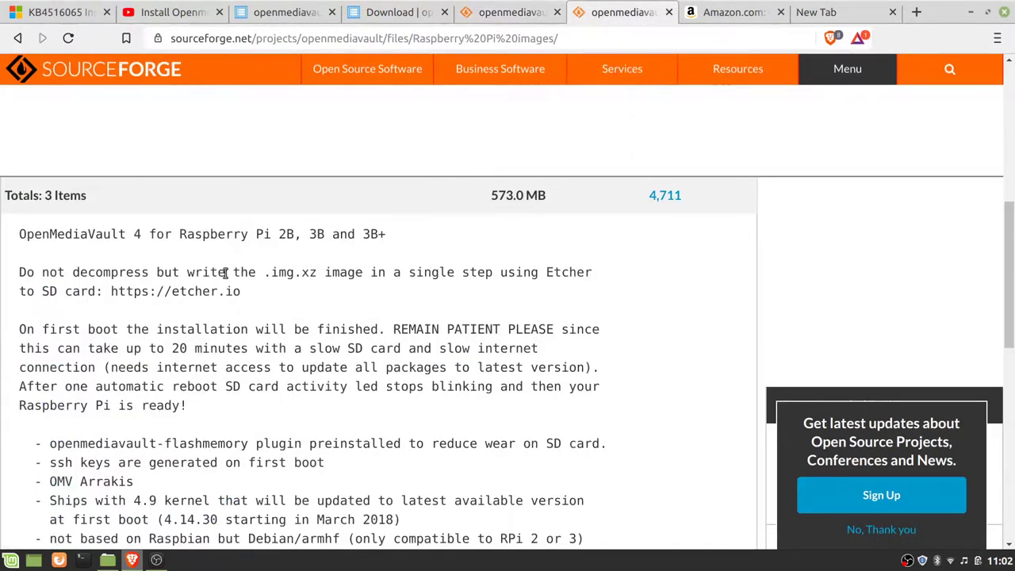
pyautogui.scroll(4, 248, 293)
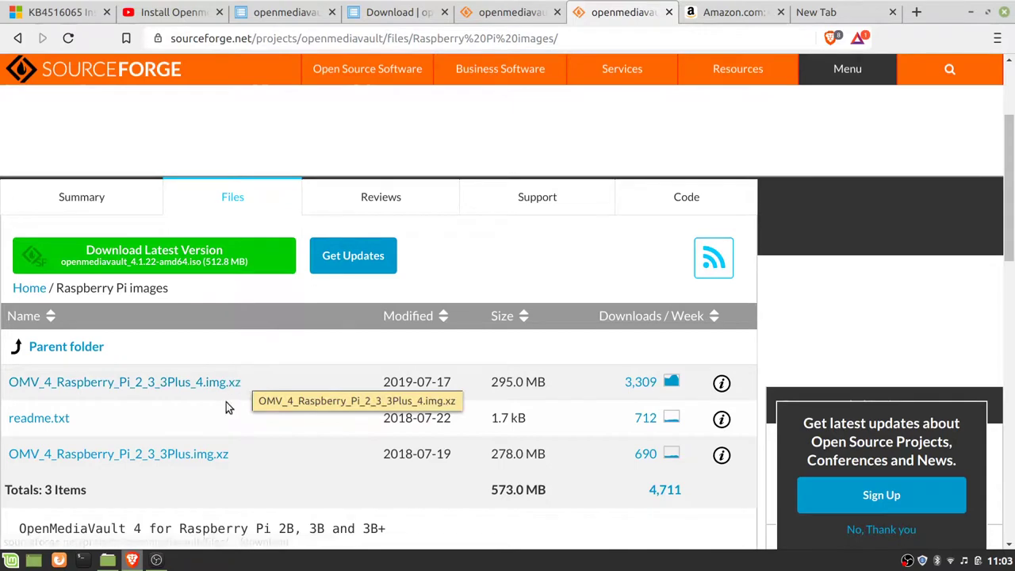
pyautogui.scroll(-3, 219, 410)
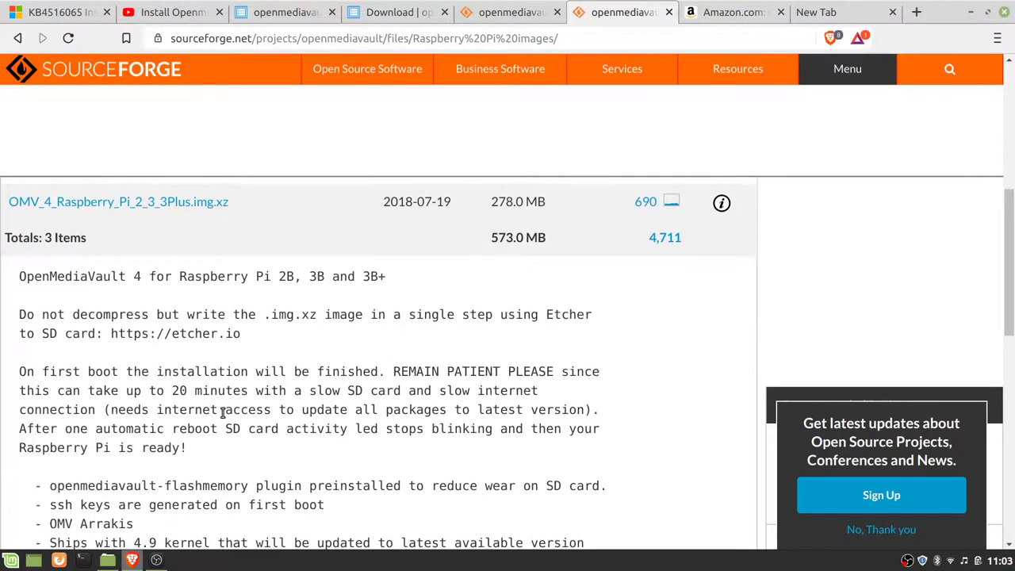
pyautogui.scroll(-1, 223, 412)
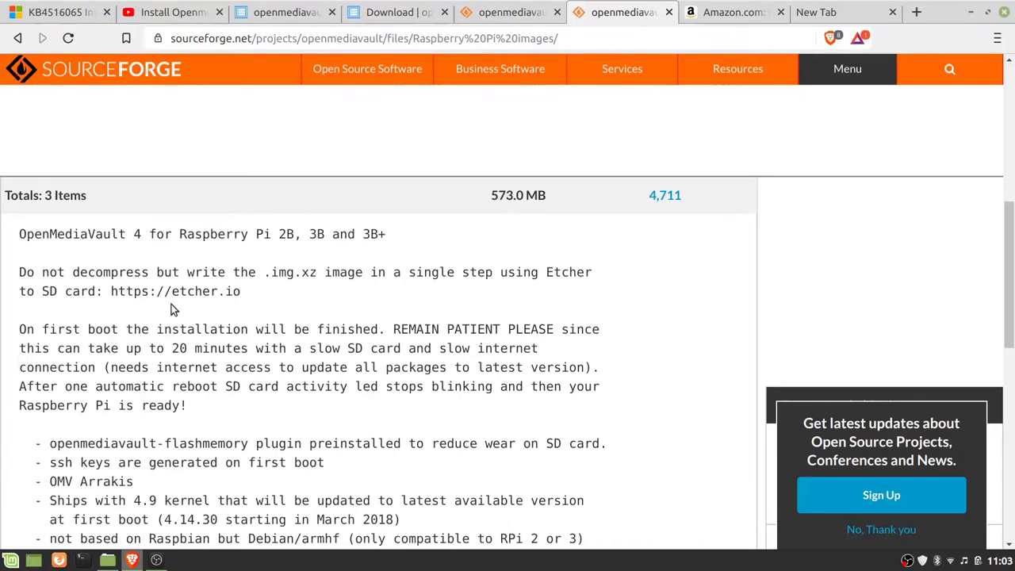
pyautogui.click(753, 12)
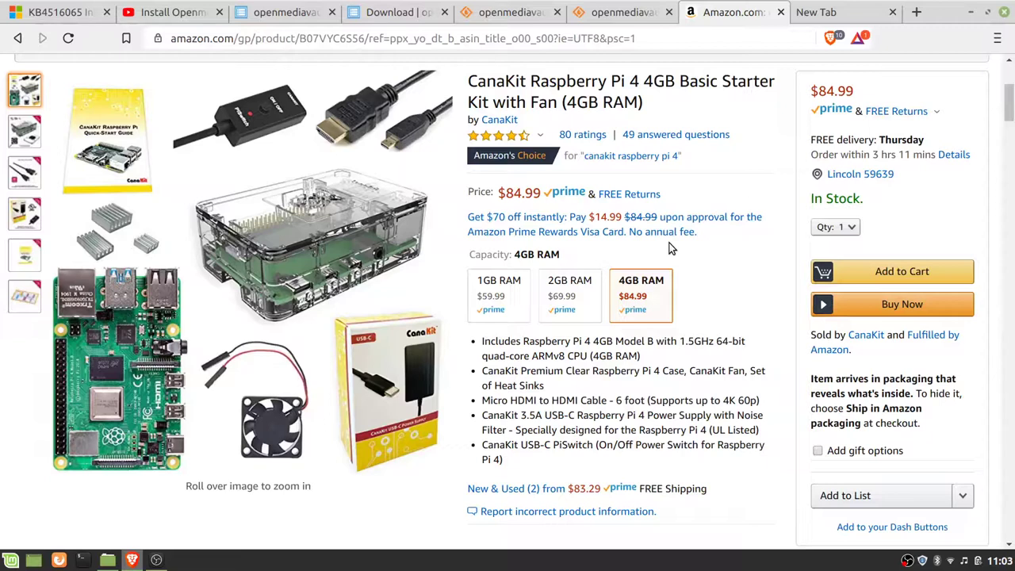
pyautogui.click(970, 12)
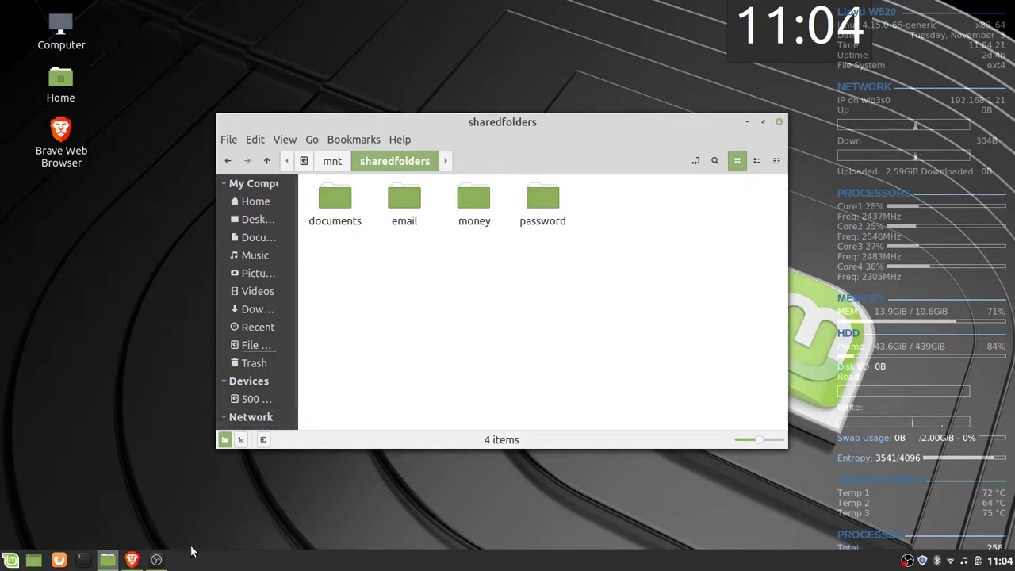
# Step: Bring the browser back with the AutoFS Samba shares how-to in front of Nemo
pyautogui.moveTo(156, 559)
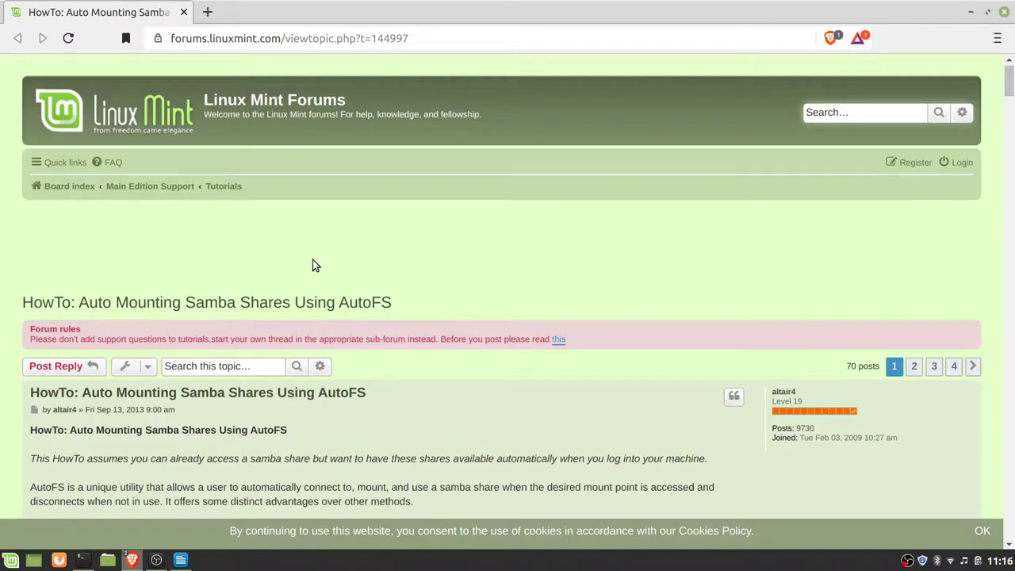
# Step: Scroll the AutoFS how-to to the package install and auto.master steps [1] and [2]
pyautogui.scroll(-3, 313, 286)
pyautogui.scroll(-5, 313, 301)
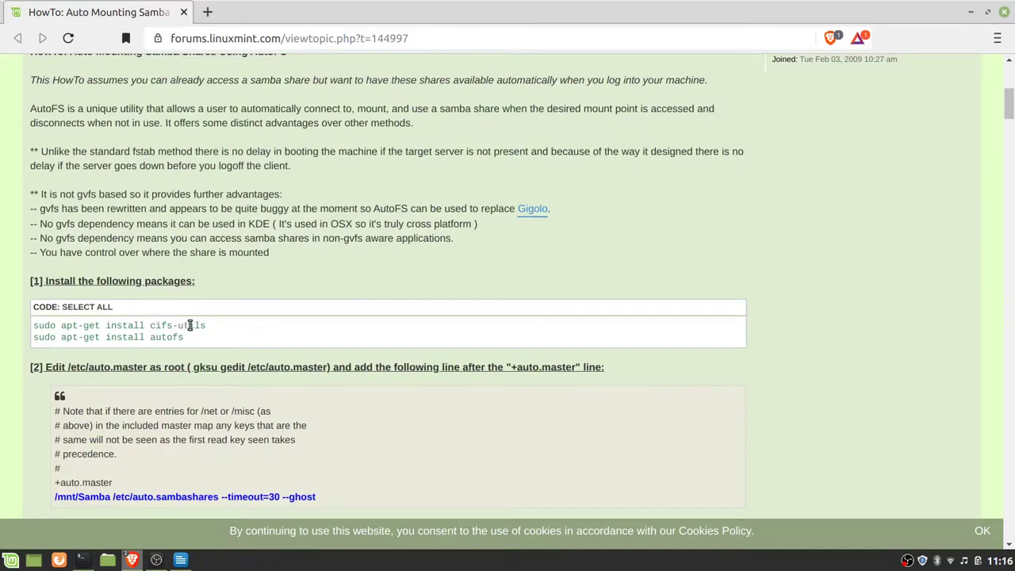
pyautogui.scroll(-1, 226, 331)
pyautogui.scroll(-2, 227, 331)
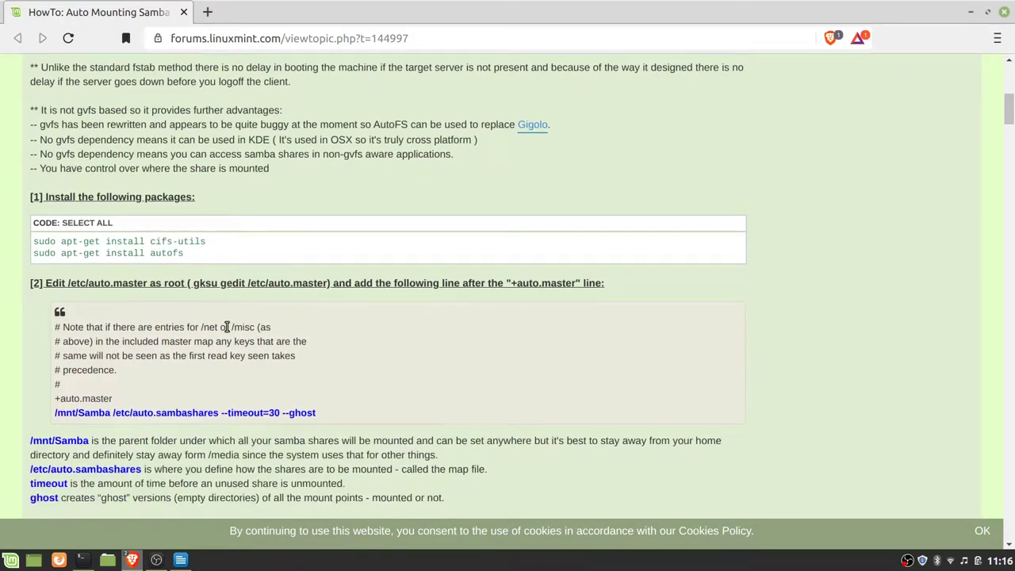
pyautogui.scroll(-1, 227, 327)
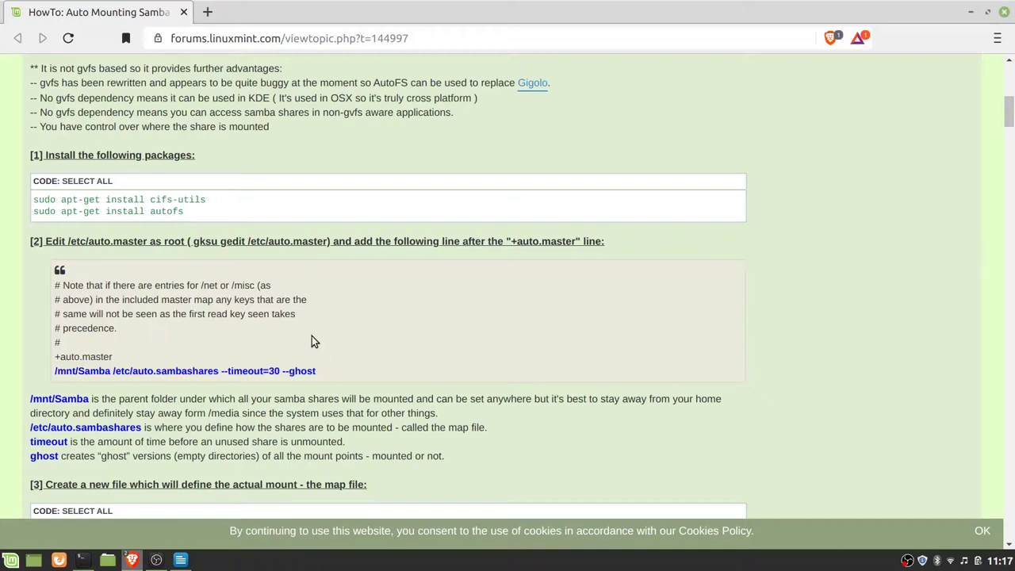
pyautogui.hotkey('alt', 'Tab')
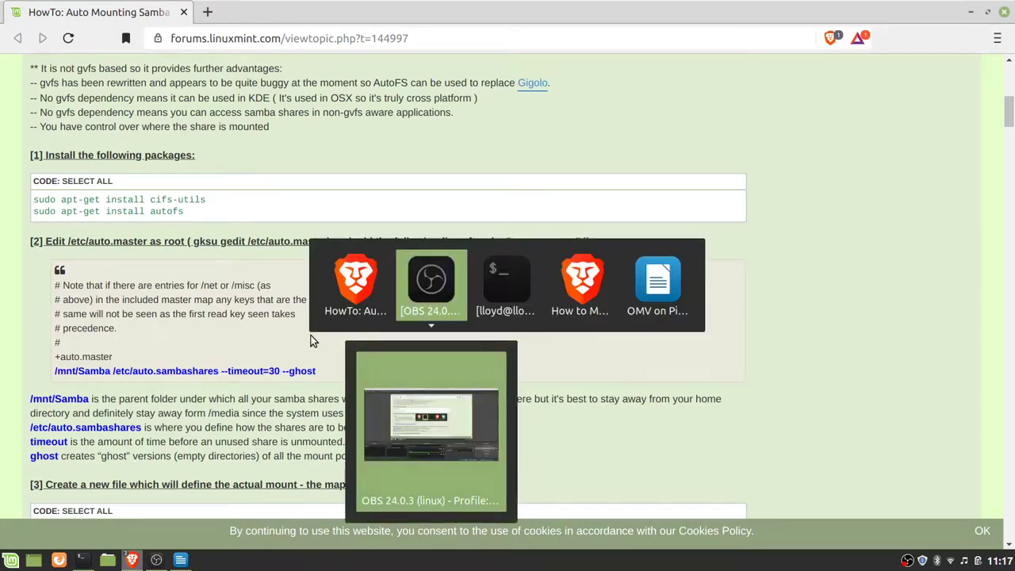
# Step: In Terminal, print /etc/auto.master and /etc/auto.sambashares to compare with the tutorial
pyautogui.hotkey('alt', 'Tab')
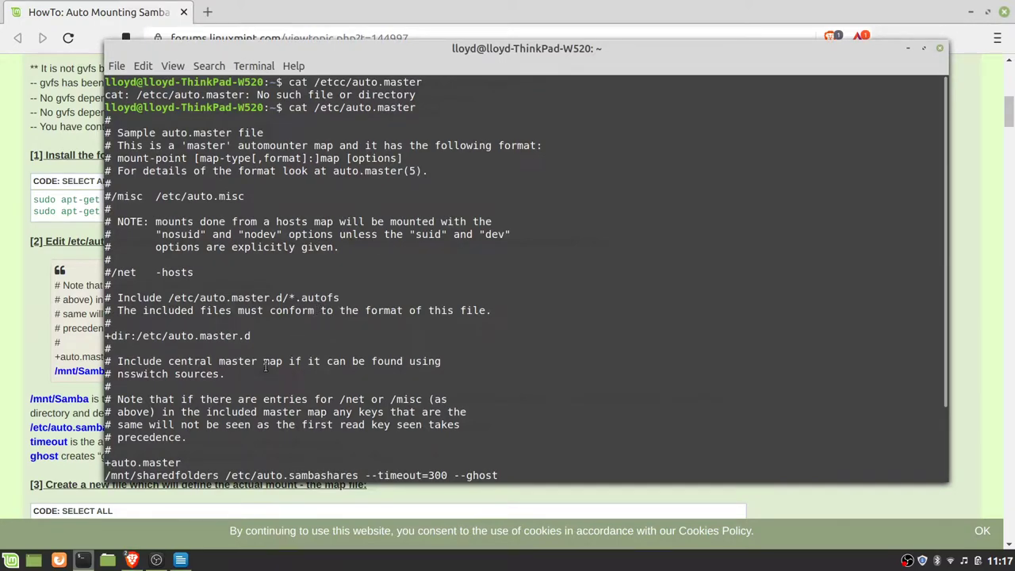
pyautogui.press('Return')
pyautogui.scroll(1, 265, 365)
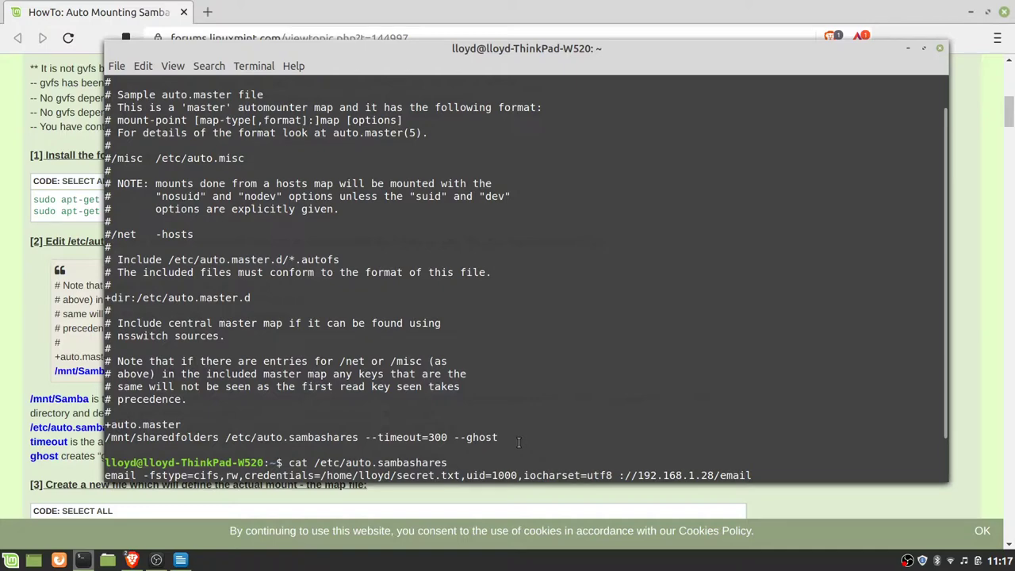
# Step: Scroll the forum how-to to sections [3], [4a] and [4b] with the cifs share templates
pyautogui.click(11, 386)
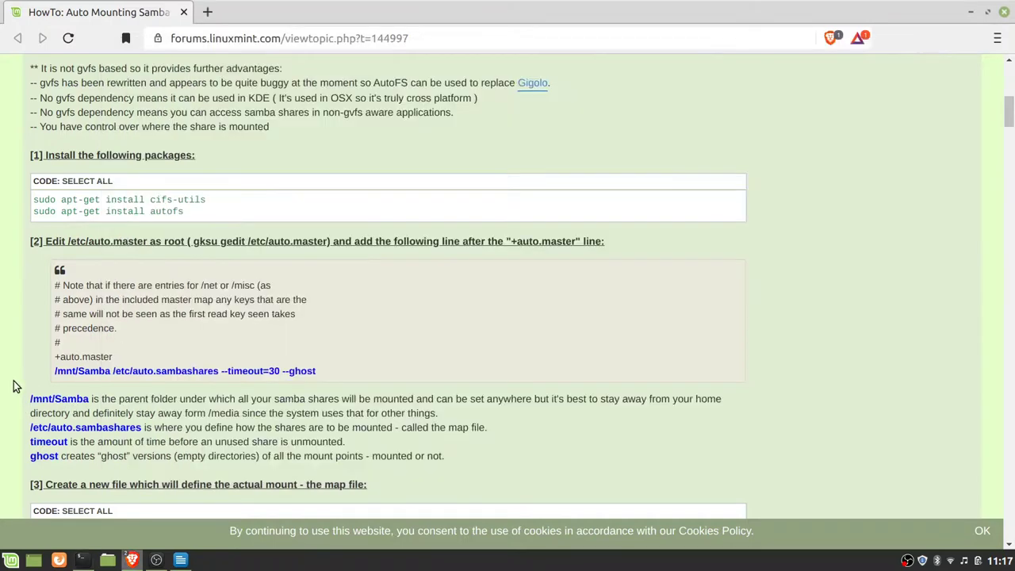
pyautogui.scroll(-5, 358, 360)
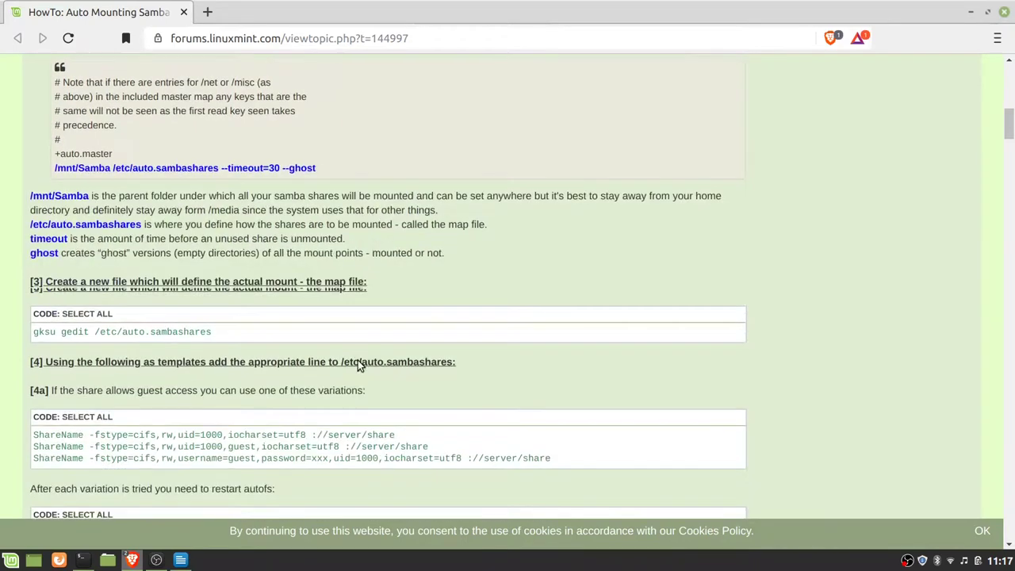
pyautogui.scroll(-1, 357, 360)
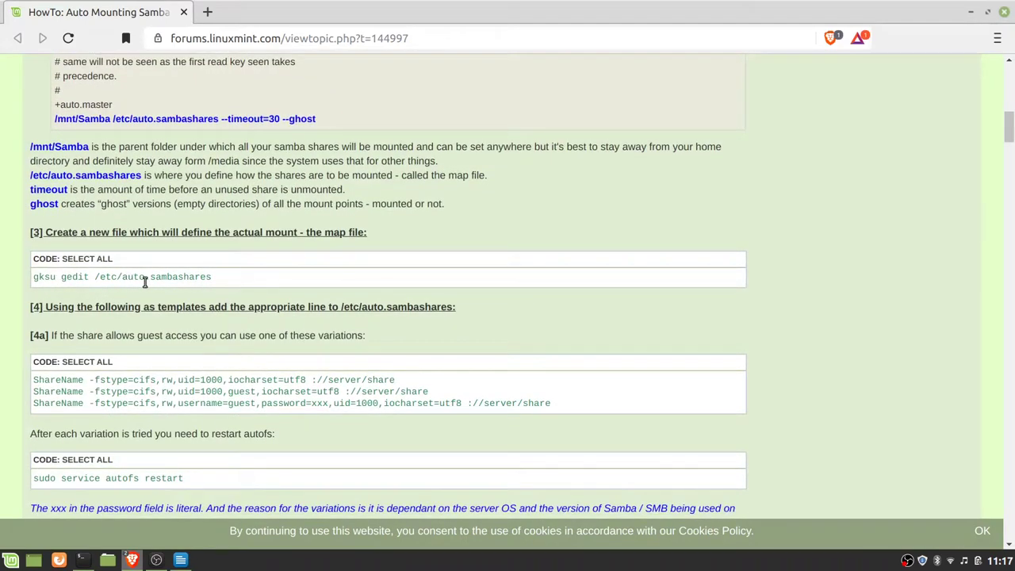
pyautogui.scroll(-4, 268, 285)
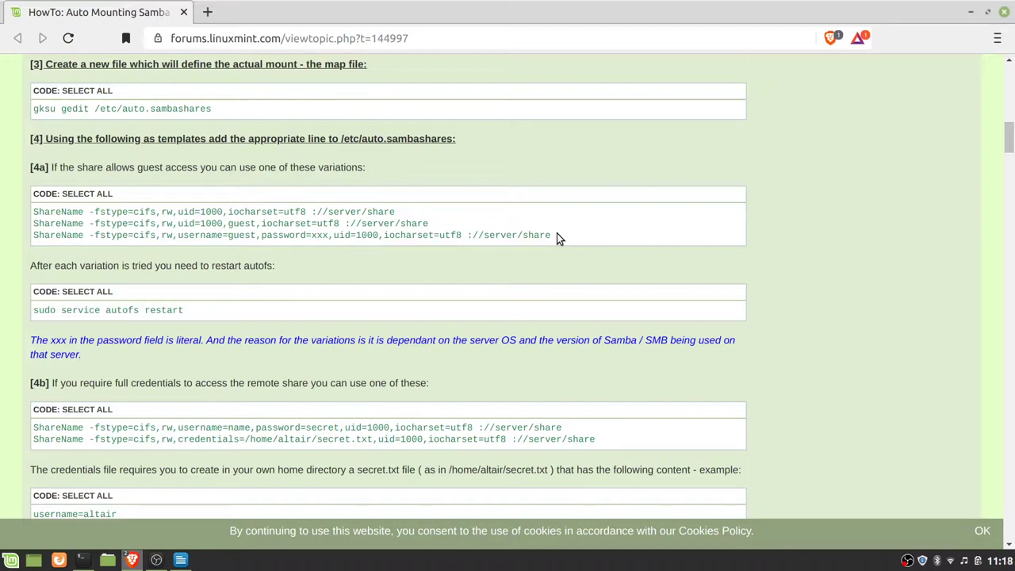
pyautogui.hotkey('alt', 'Tab')
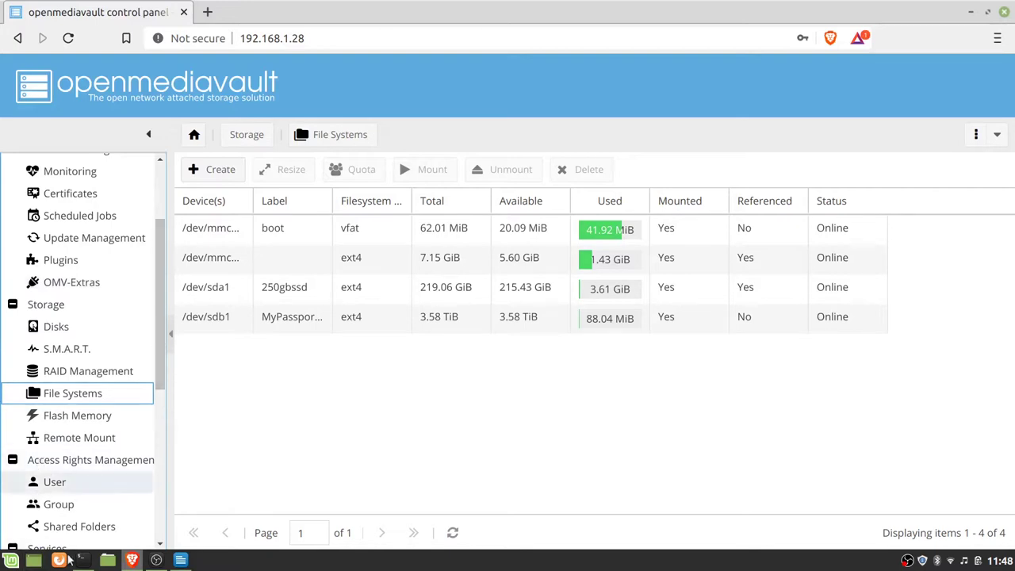
# Step: Show the Shared Folders list: password, money, email and documents on 250gbssd
pyautogui.click(73, 531)
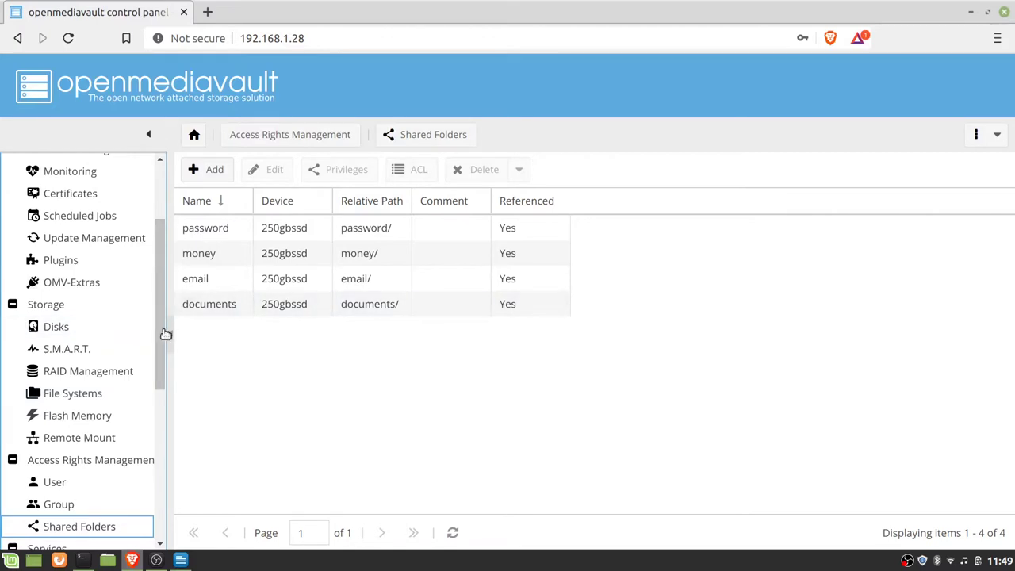
# Step: Show the Access Rights Management User page listing the two accounts in users, ssh and sambashare groups
pyautogui.moveTo(164, 334); pyautogui.dragTo(151, 407)
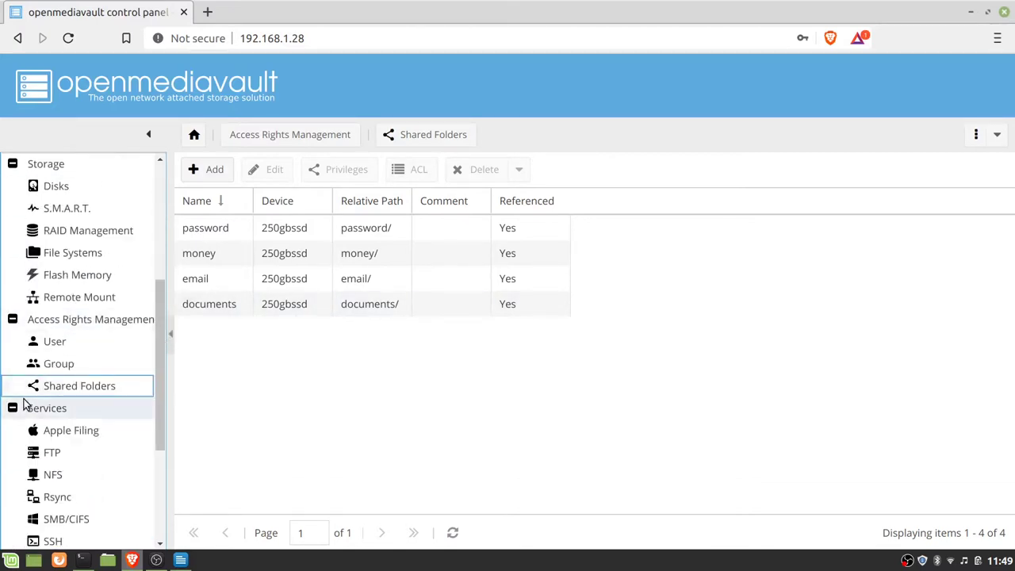
pyautogui.click(48, 347)
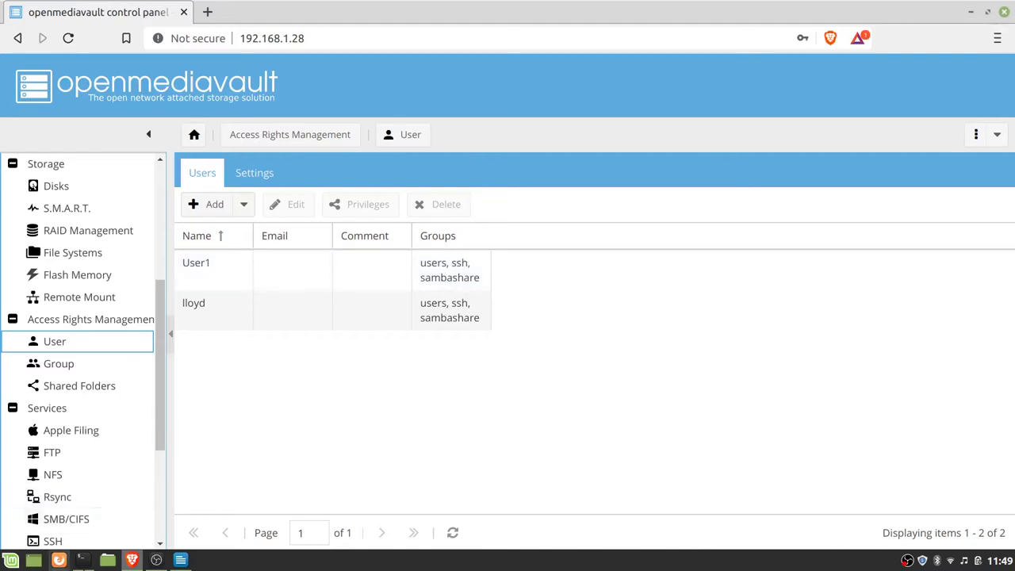
pyautogui.click(83, 560)
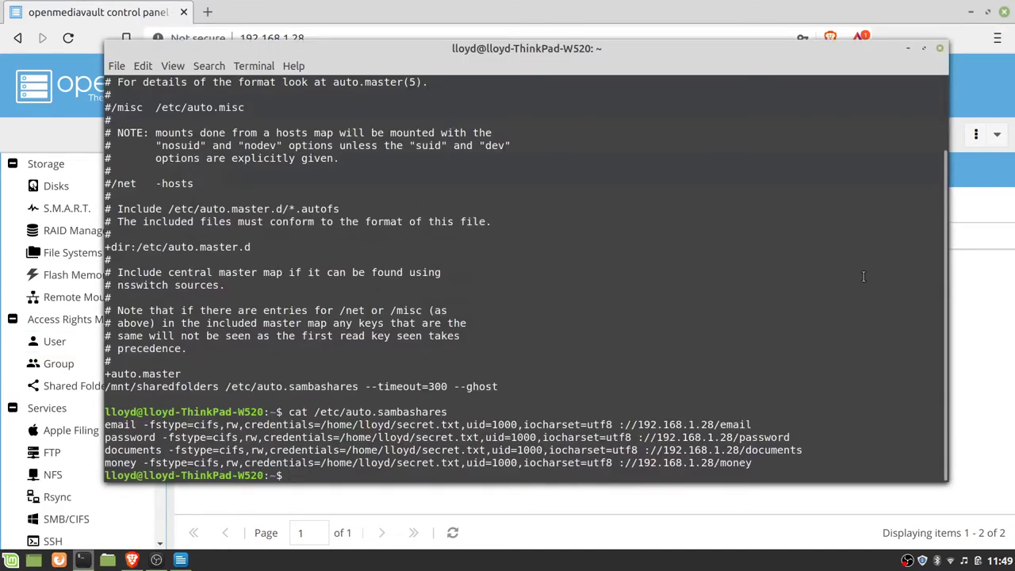
pyautogui.hotkey('ctrl', 'r')
pyautogui.write('ss')
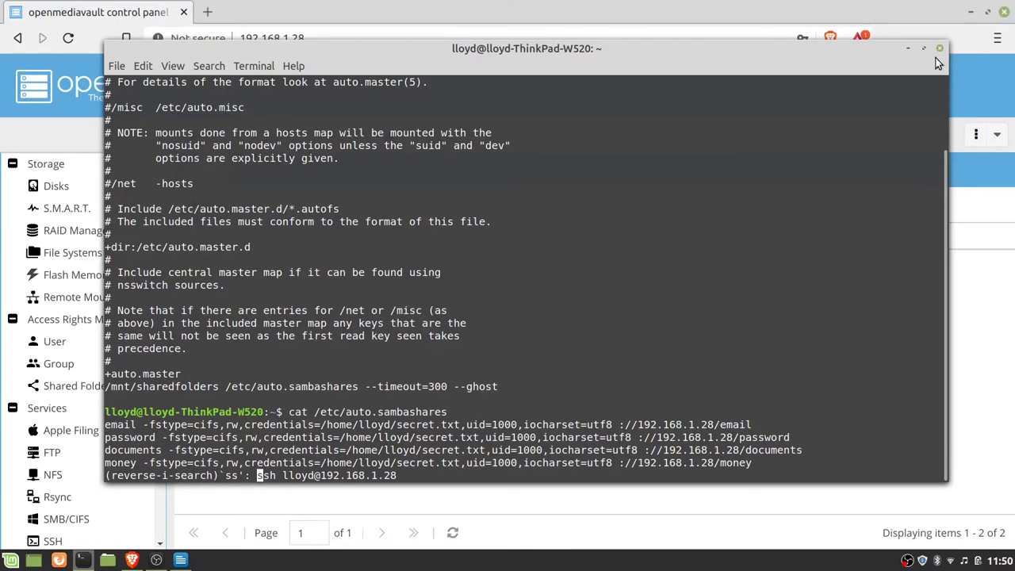
pyautogui.click(908, 48)
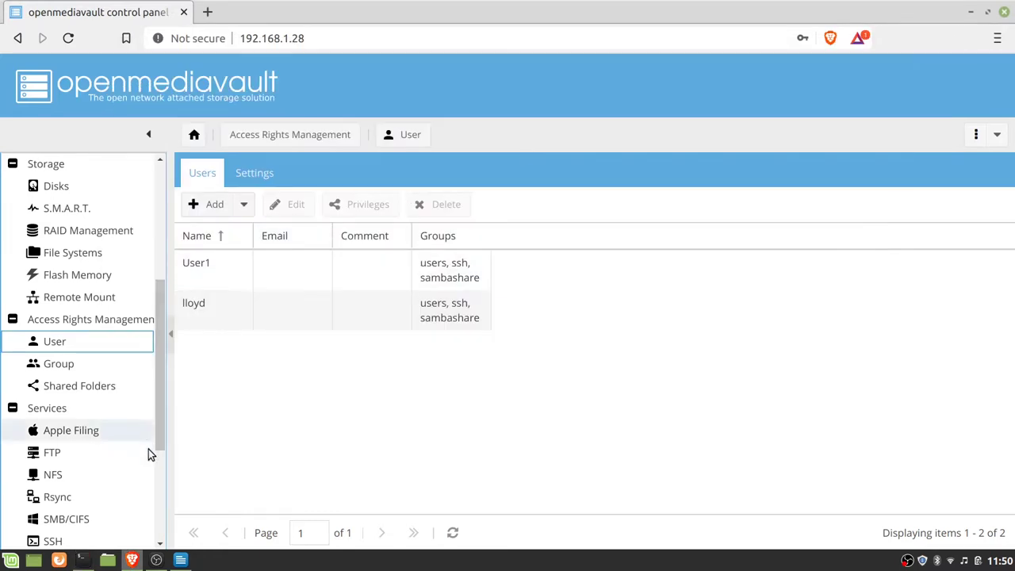
# Step: Display the Services > SMB/CIFS settings, showing the service enabled in workgroup WORKGROUP
pyautogui.scroll(-2, 143, 451)
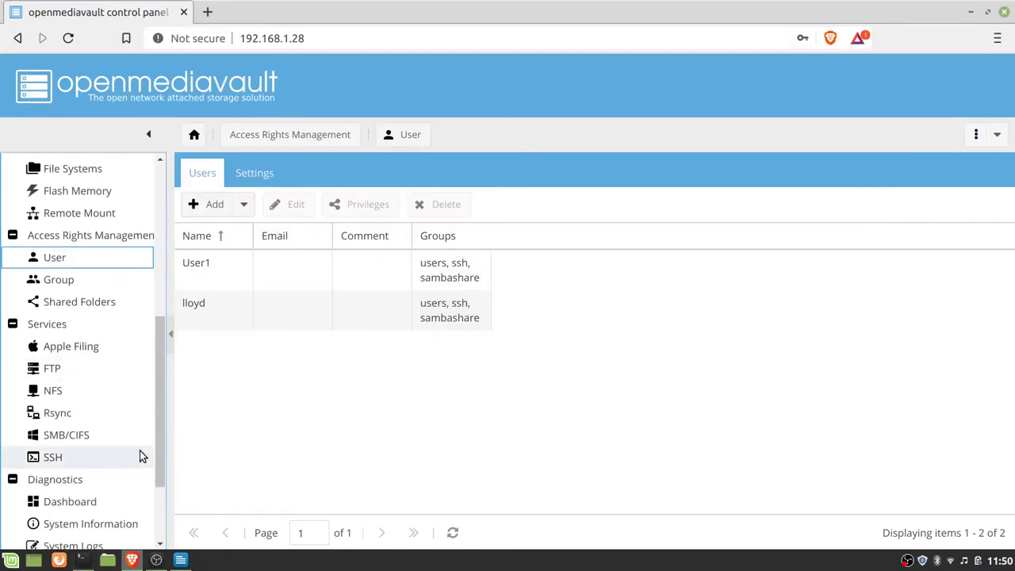
pyautogui.scroll(-1, 140, 450)
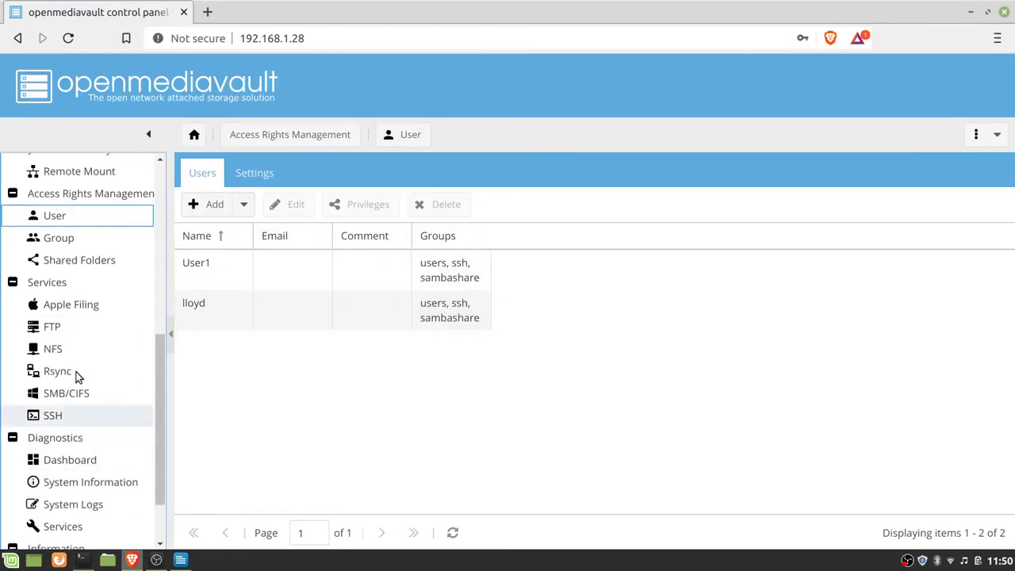
pyautogui.click(72, 402)
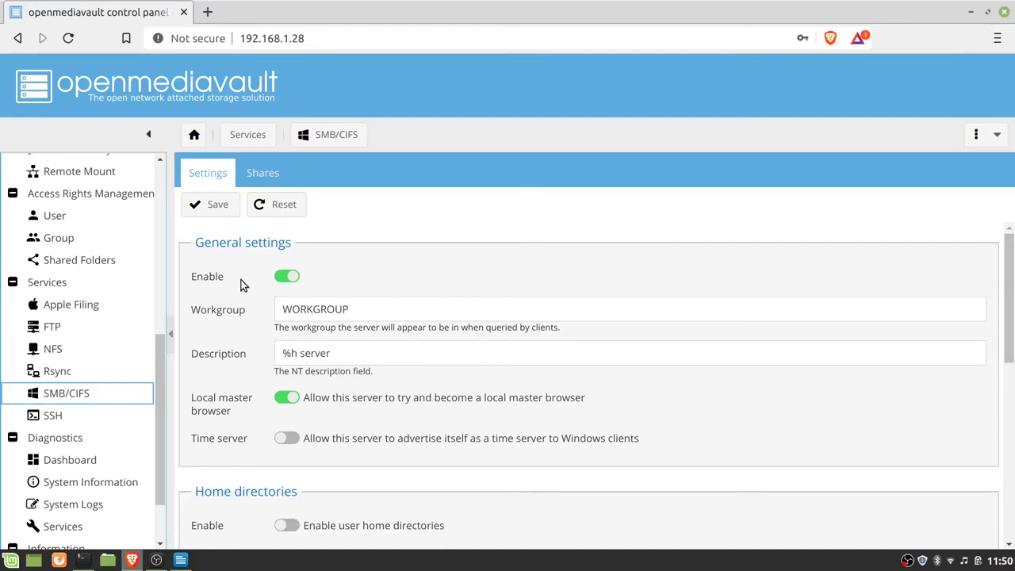
# Step: List the SMB shares documents, email, money and password, all enabled, writable and browseable
pyautogui.click(265, 174)
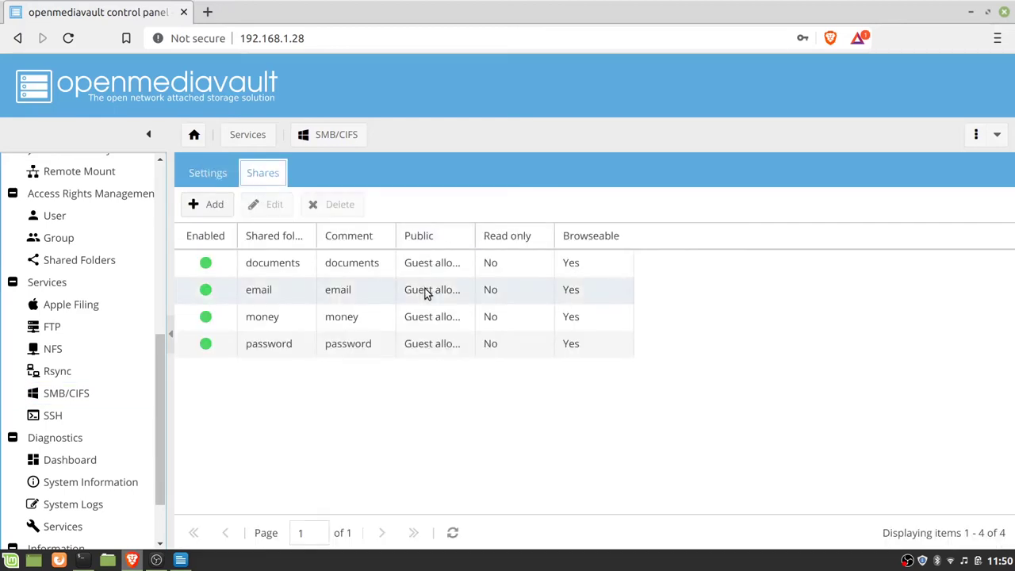